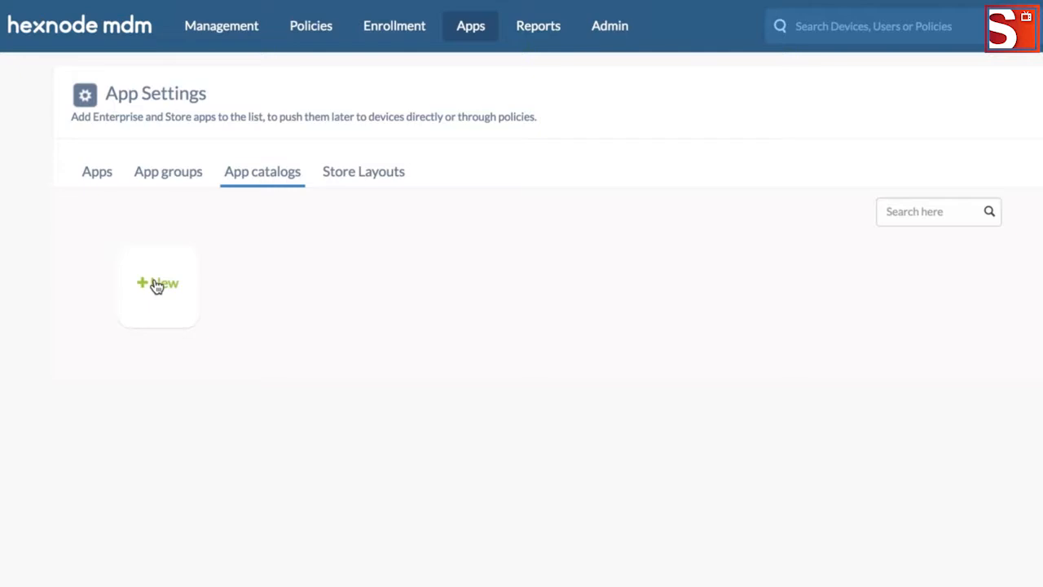
# Start an iOS enterprise app entry in category Business, described as "Automatic Assessment App", with Remove on Disenroll and Prevent App Backup enabled.
pyautogui.click(97, 171)
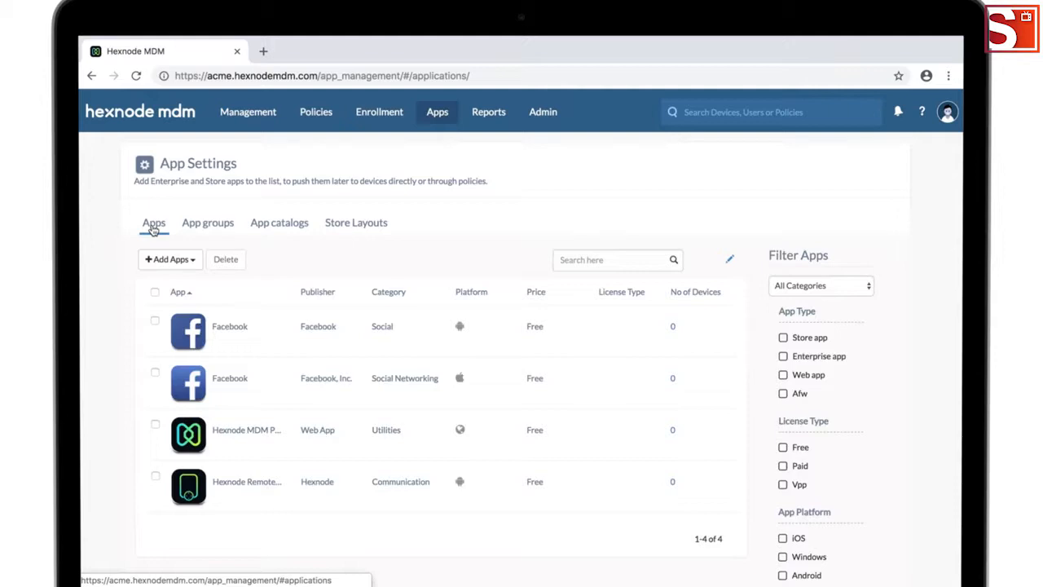
pyautogui.click(168, 259)
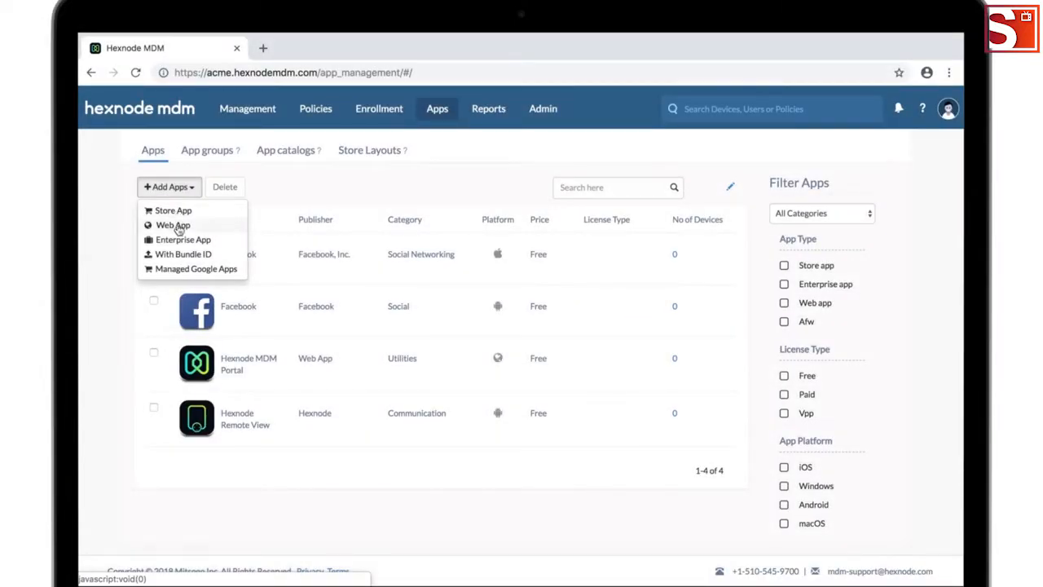
pyautogui.click(174, 245)
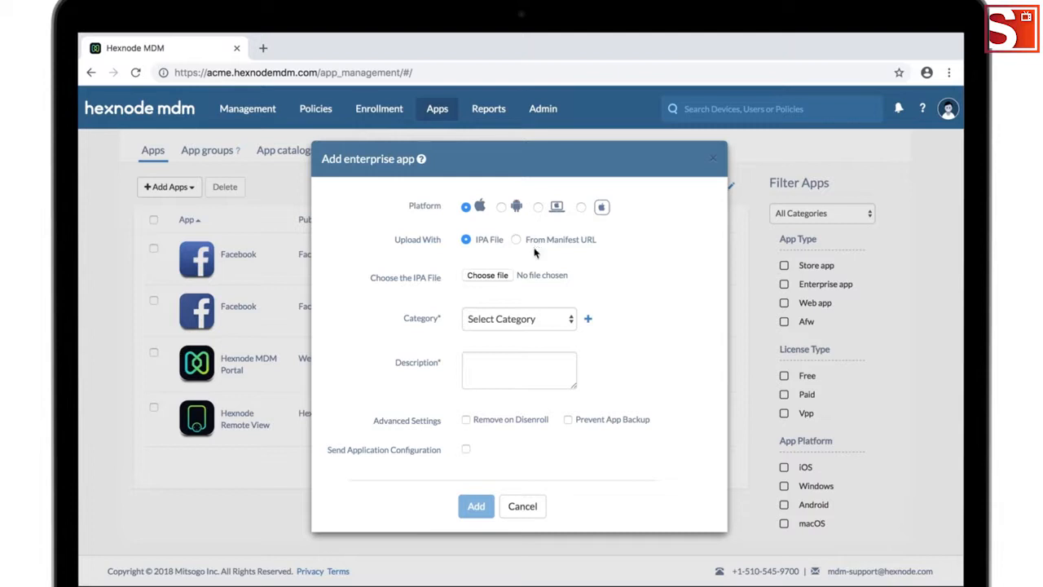
pyautogui.click(534, 319)
pyautogui.click(533, 564)
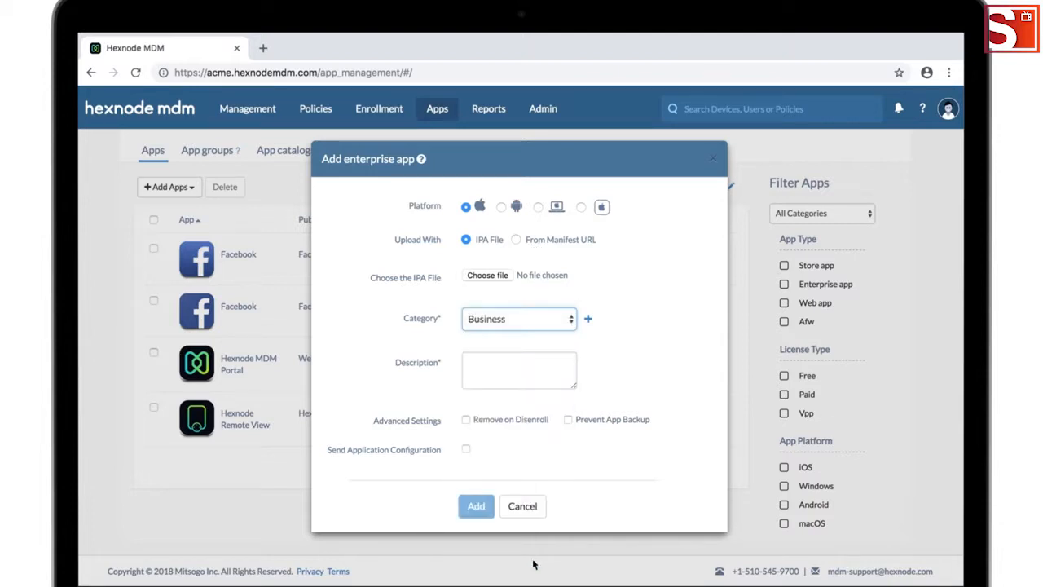
pyautogui.click(526, 384)
pyautogui.write('Automatic Assessment App')
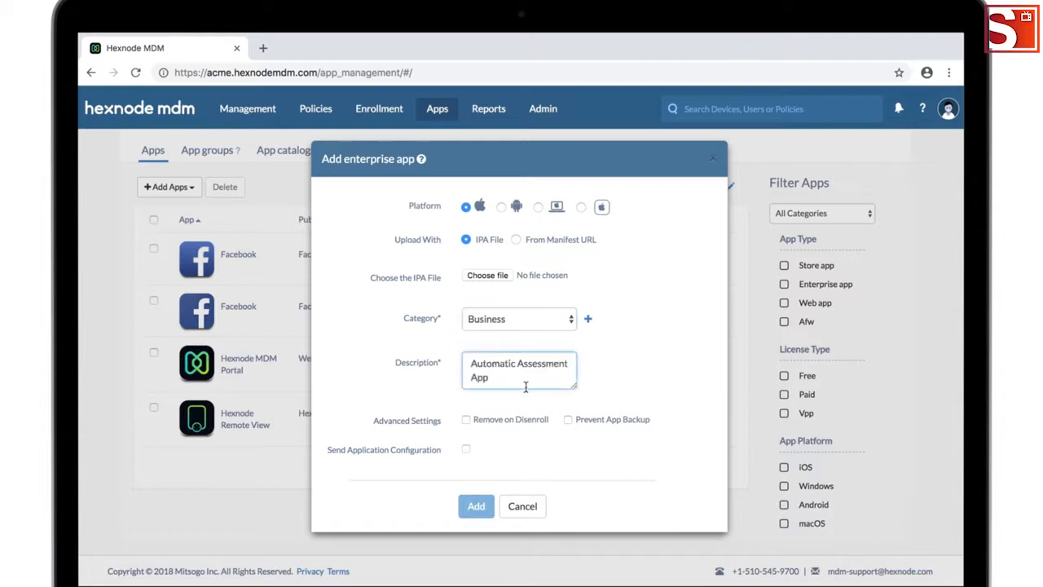
pyautogui.click(468, 421)
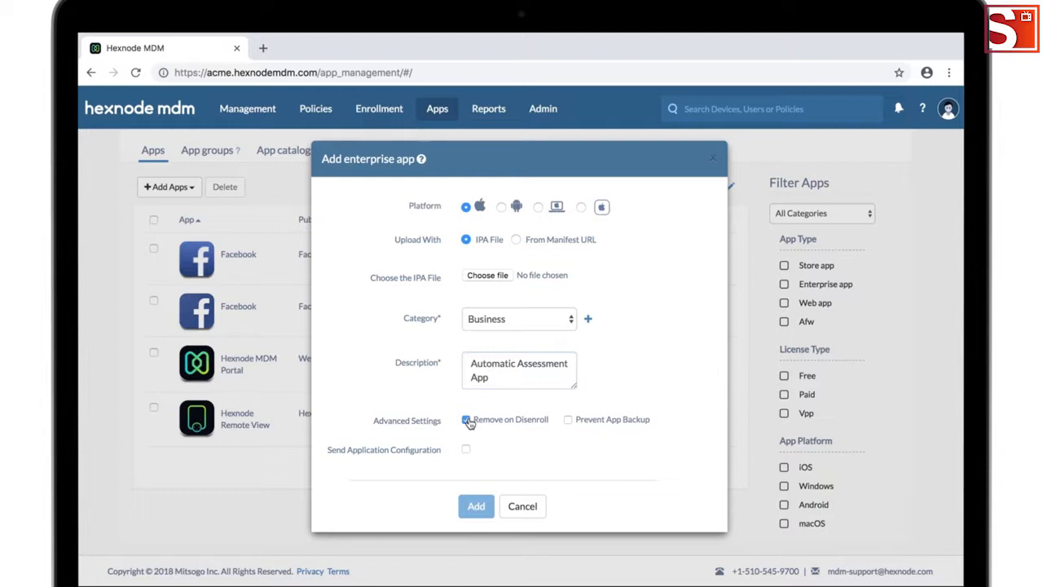
pyautogui.click(569, 421)
pyautogui.click(467, 450)
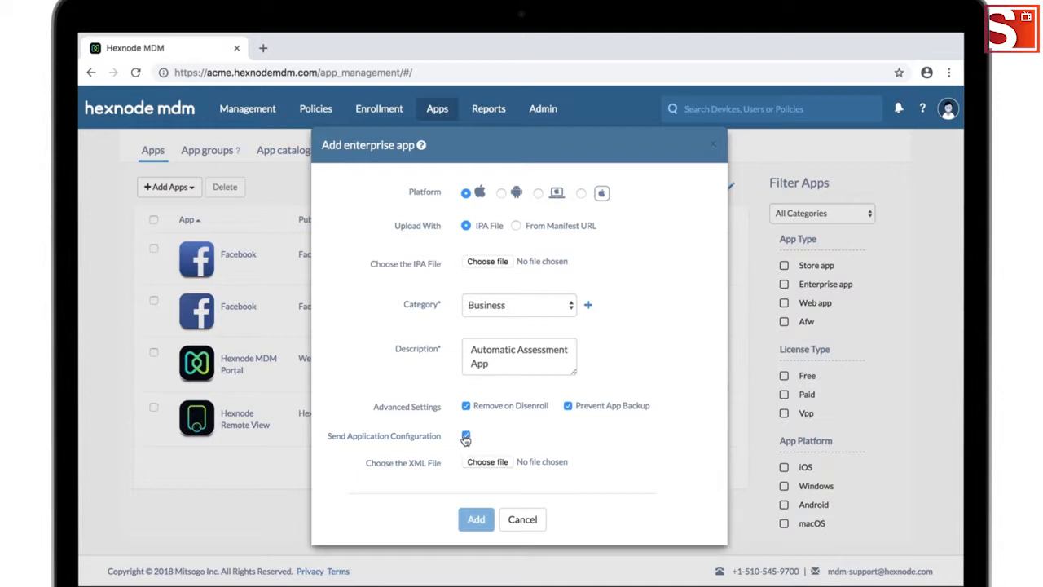
pyautogui.click(465, 435)
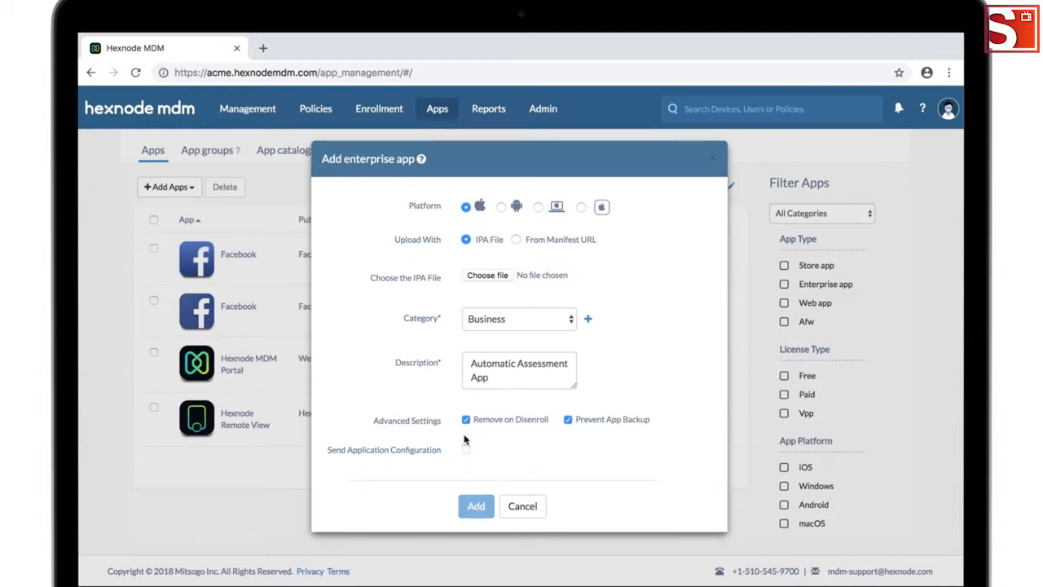
pyautogui.click(538, 207)
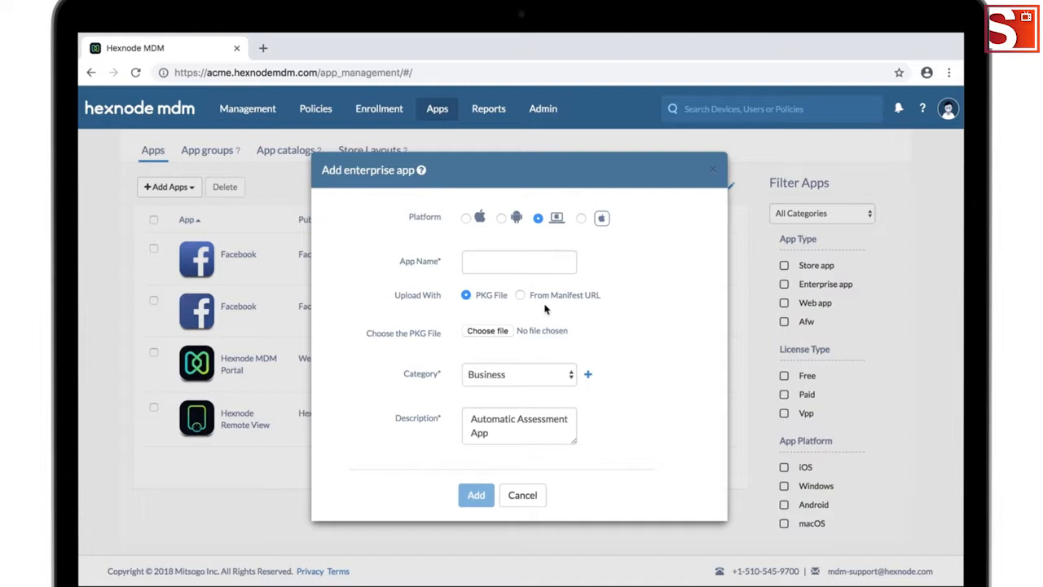
pyautogui.click(466, 218)
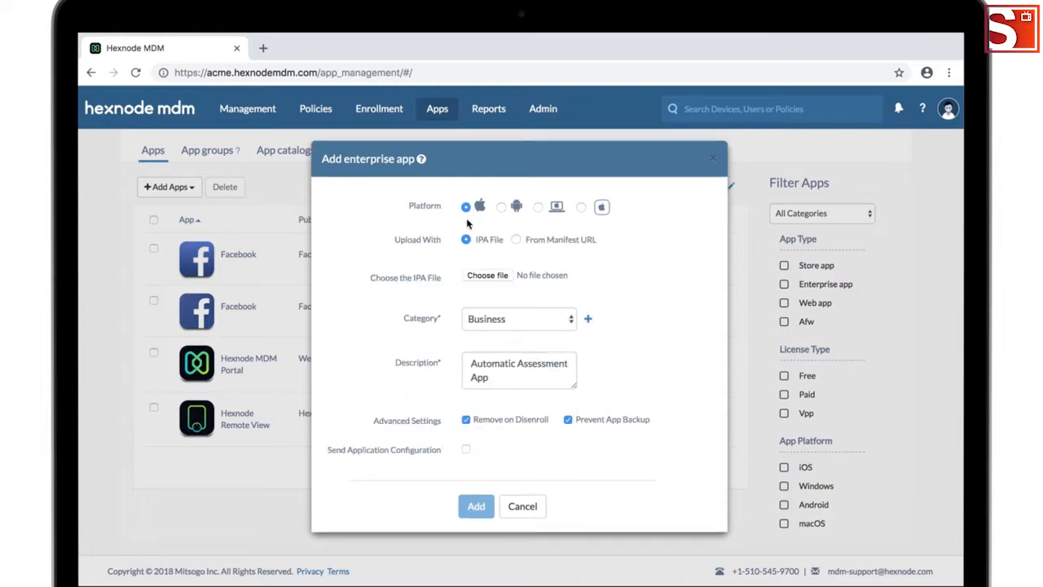
# Choose Q-assess V1.0.ipa from the Desktop as the IPA file and add the enterprise app.
pyautogui.click(487, 275)
pyautogui.click(455, 68)
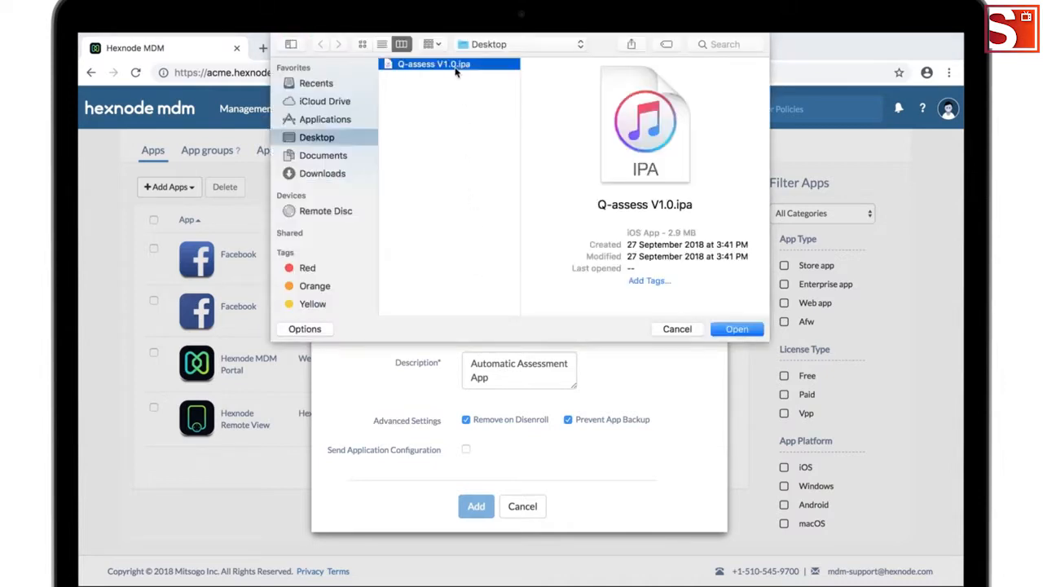
pyautogui.click(743, 330)
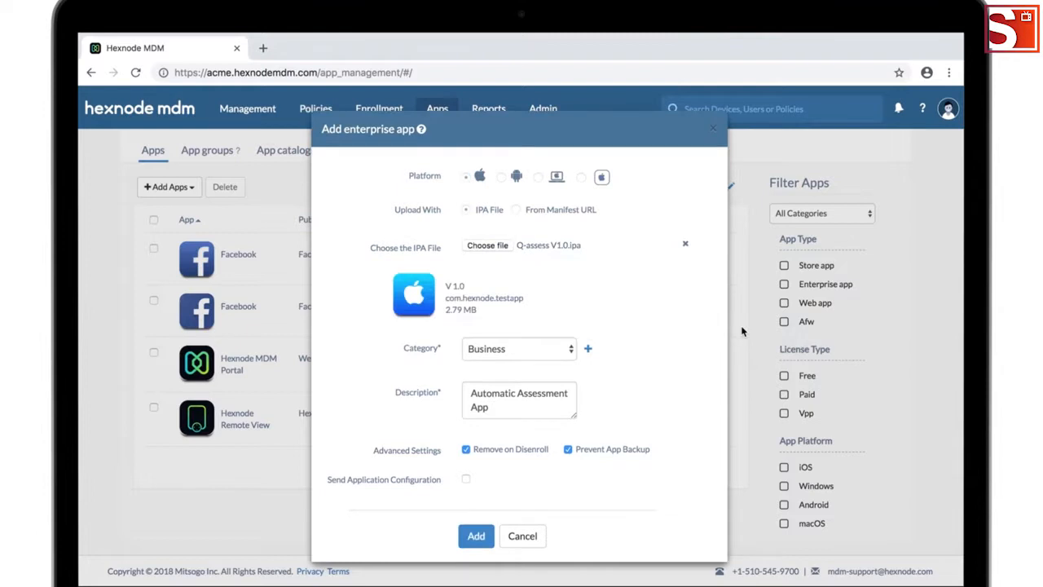
pyautogui.click(476, 536)
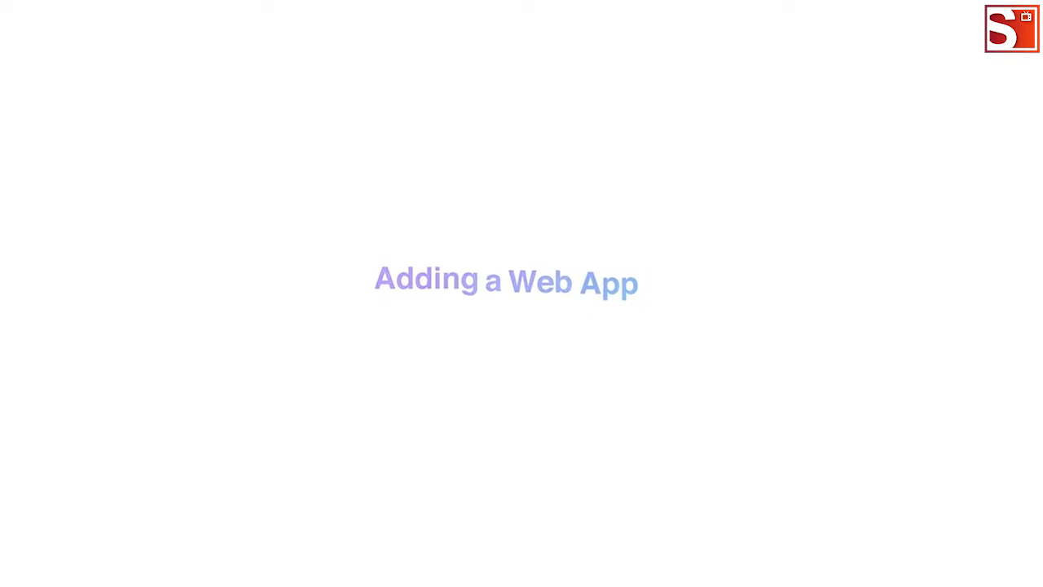
pyautogui.click(181, 216)
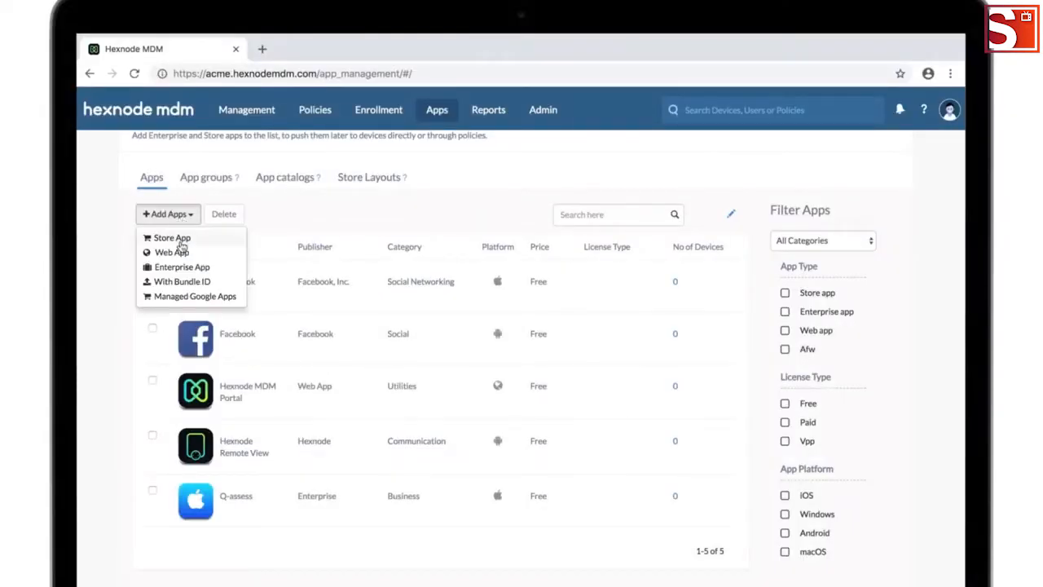
pyautogui.click(174, 252)
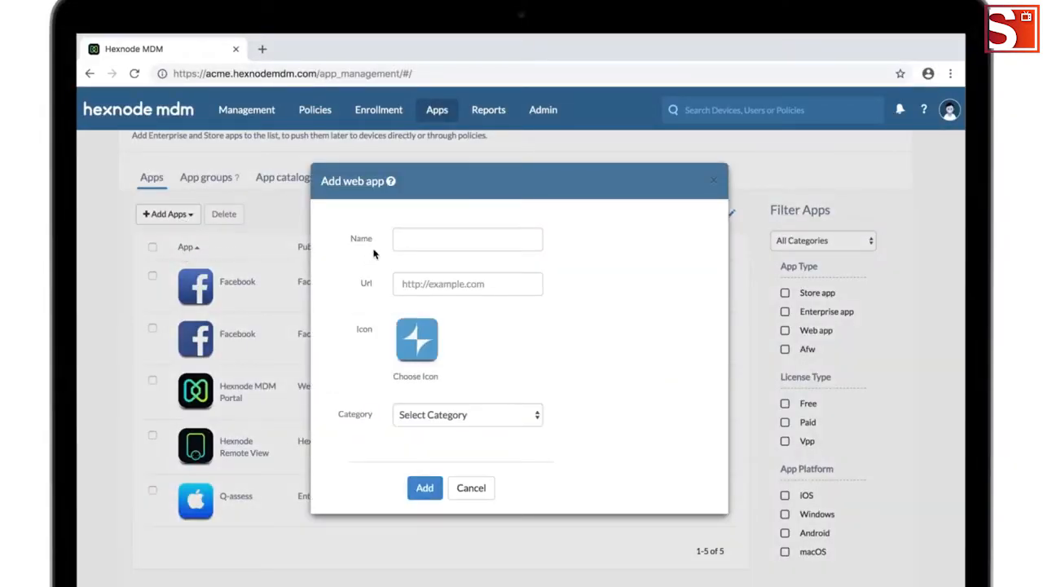
pyautogui.click(398, 240)
pyautogui.write("HEX CON '19")
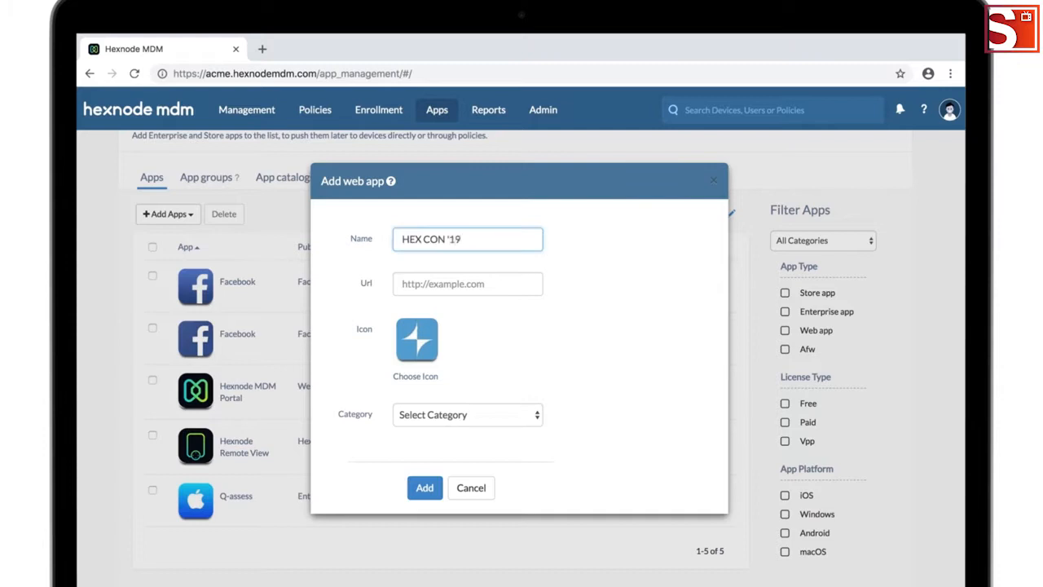
pyautogui.click(405, 281)
pyautogui.press('super+v')
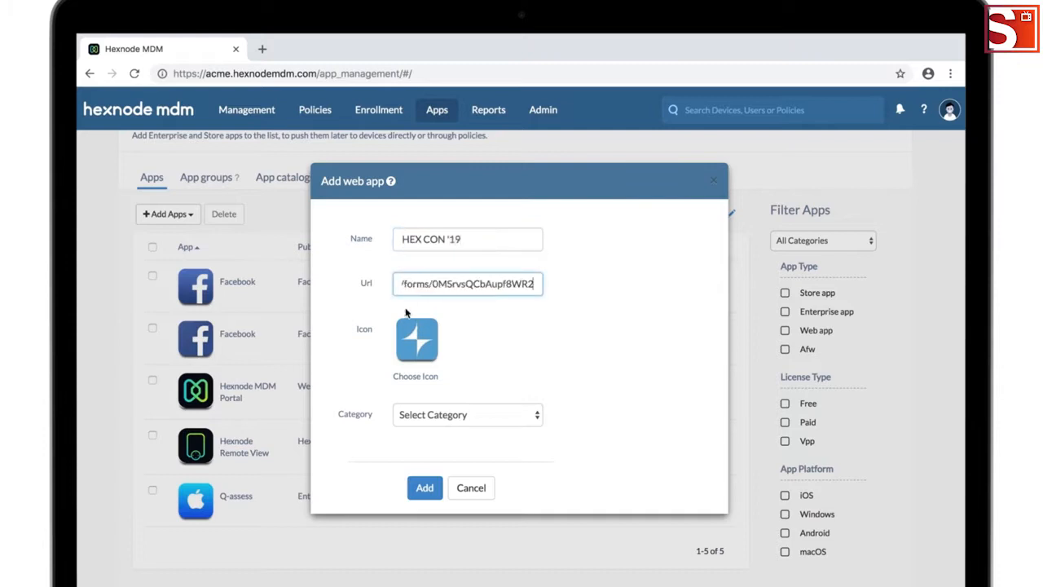
# Use logo.png from the Desktop as the web app's icon, set its category to Business, and add it.
pyautogui.click(405, 332)
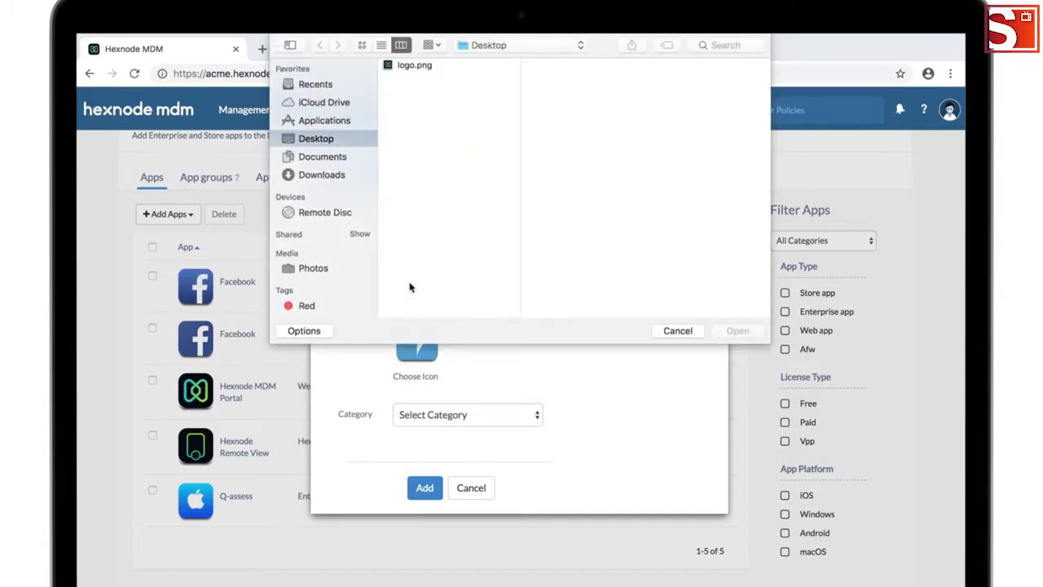
pyautogui.click(431, 67)
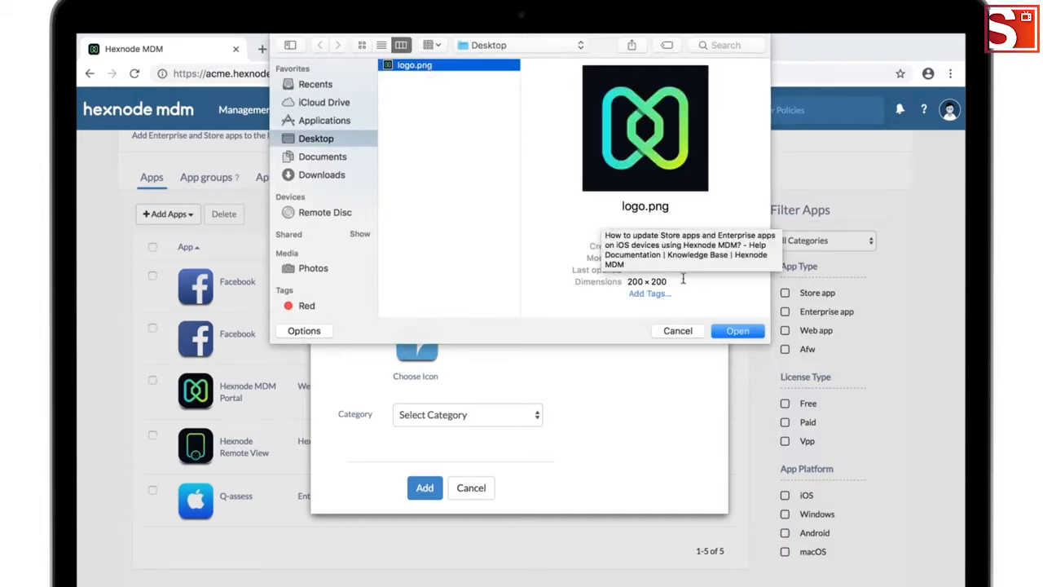
pyautogui.click(719, 328)
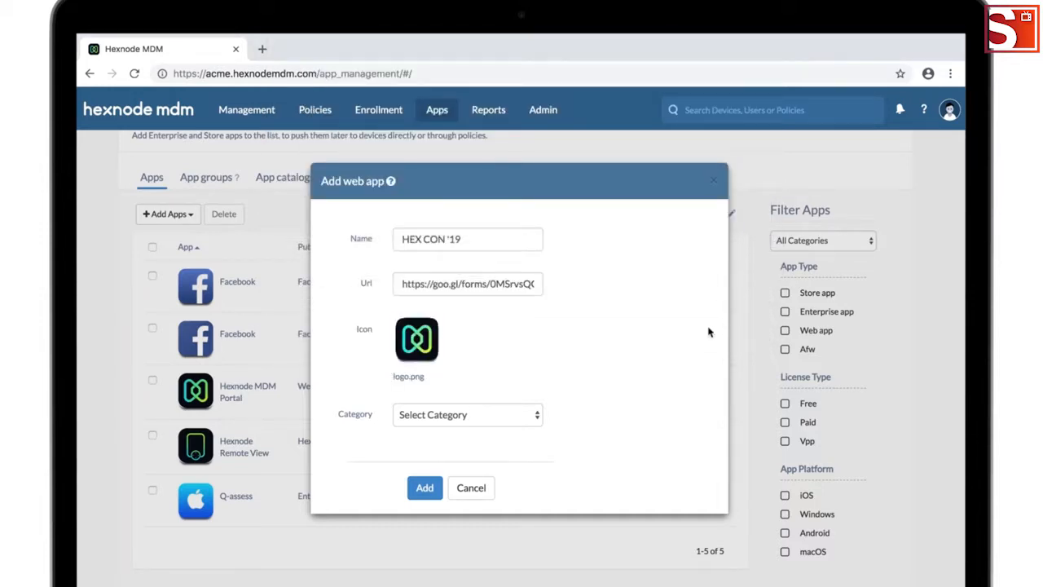
pyautogui.click(538, 415)
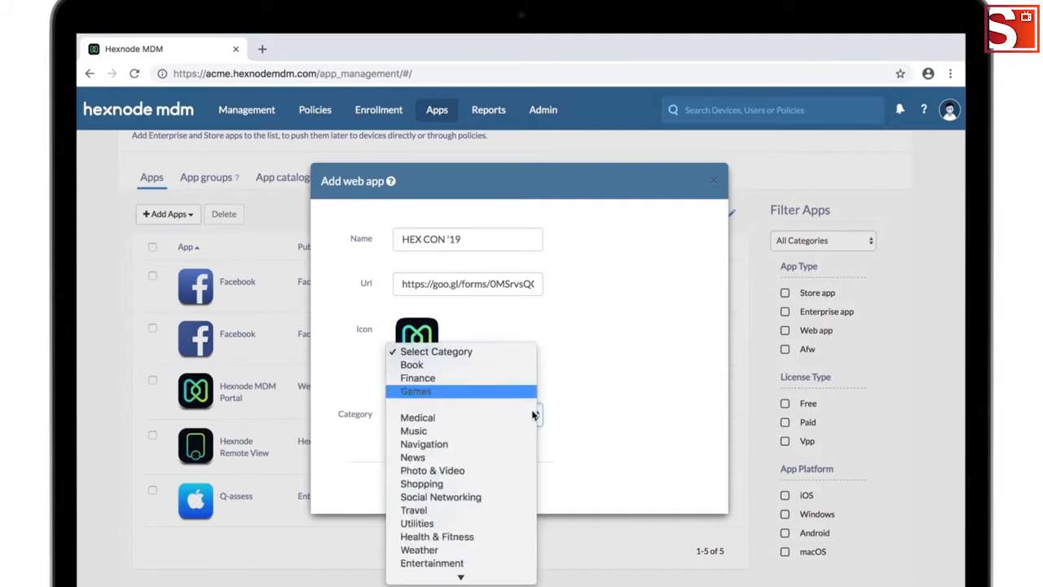
pyautogui.click(512, 550)
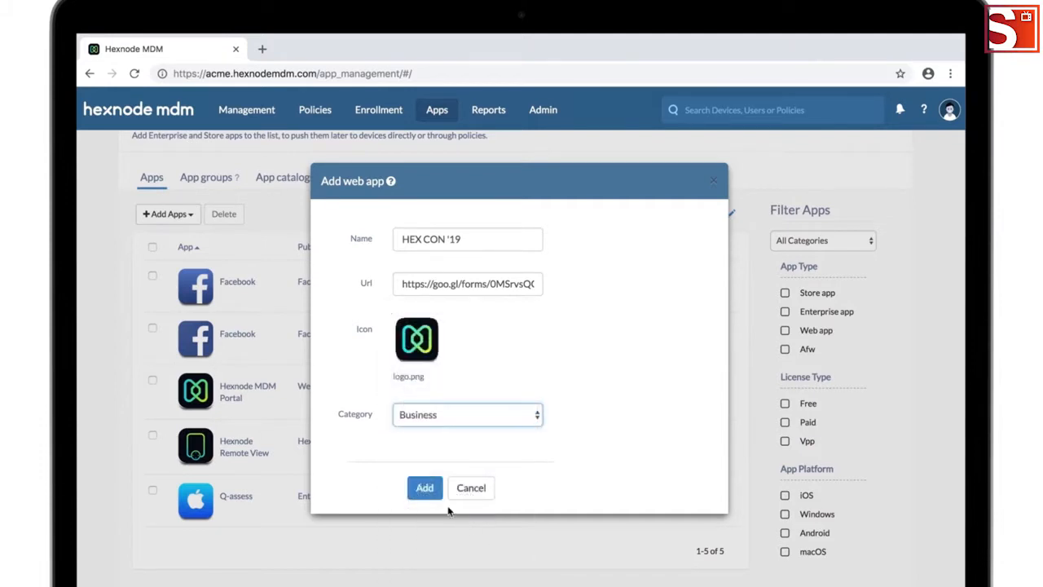
pyautogui.click(426, 488)
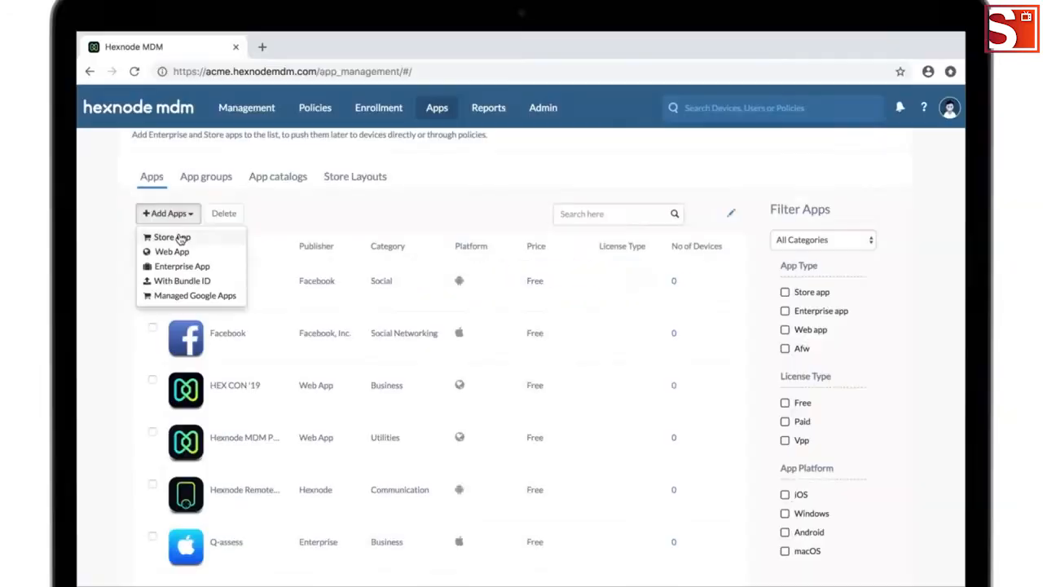
# Search the store for Evernote with Windows and Android apps excluded, and add the iOS Evernote app.
pyautogui.click(175, 236)
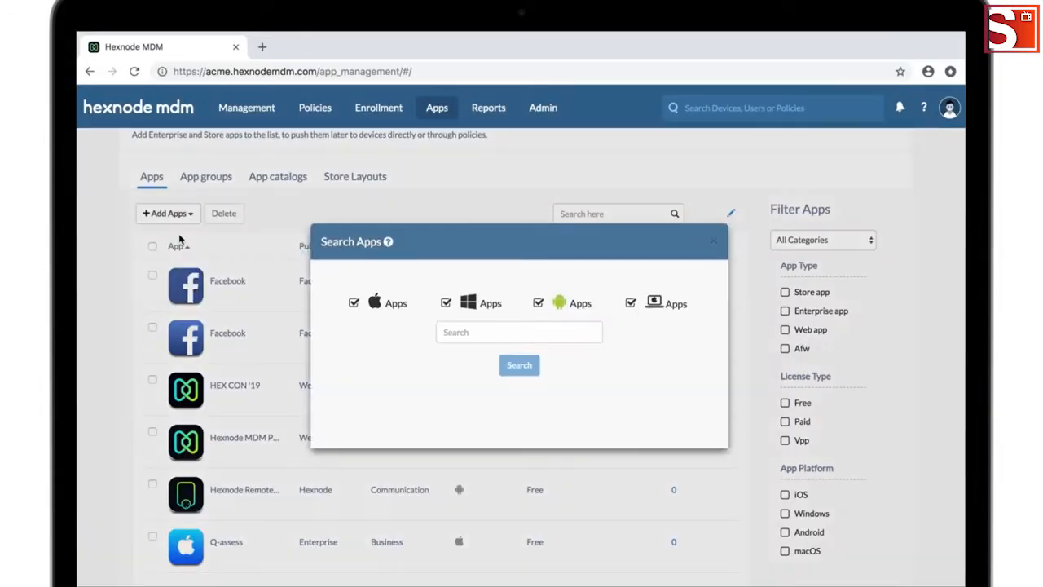
pyautogui.click(445, 302)
pyautogui.click(538, 304)
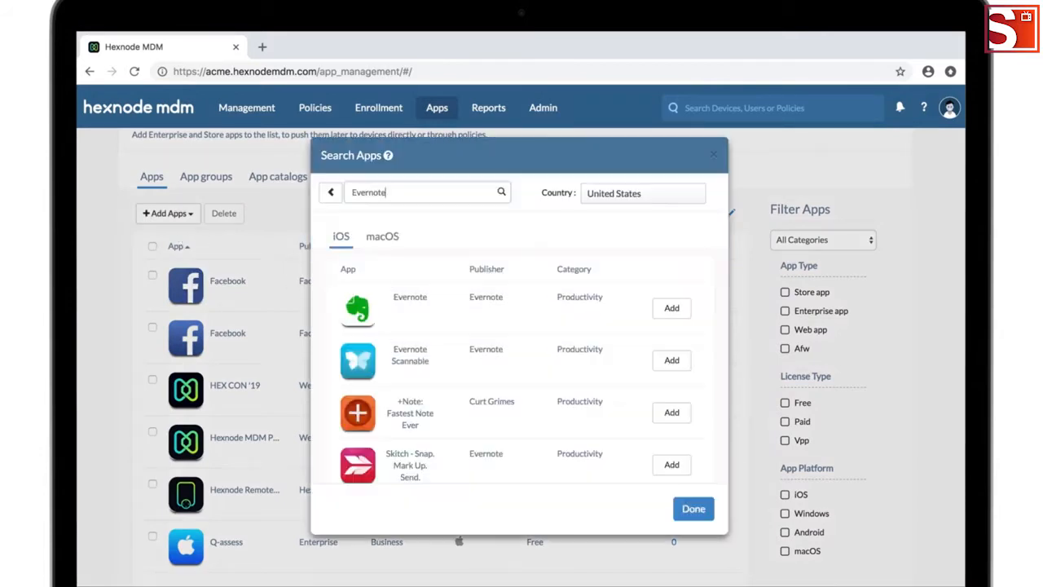
pyautogui.click(625, 200)
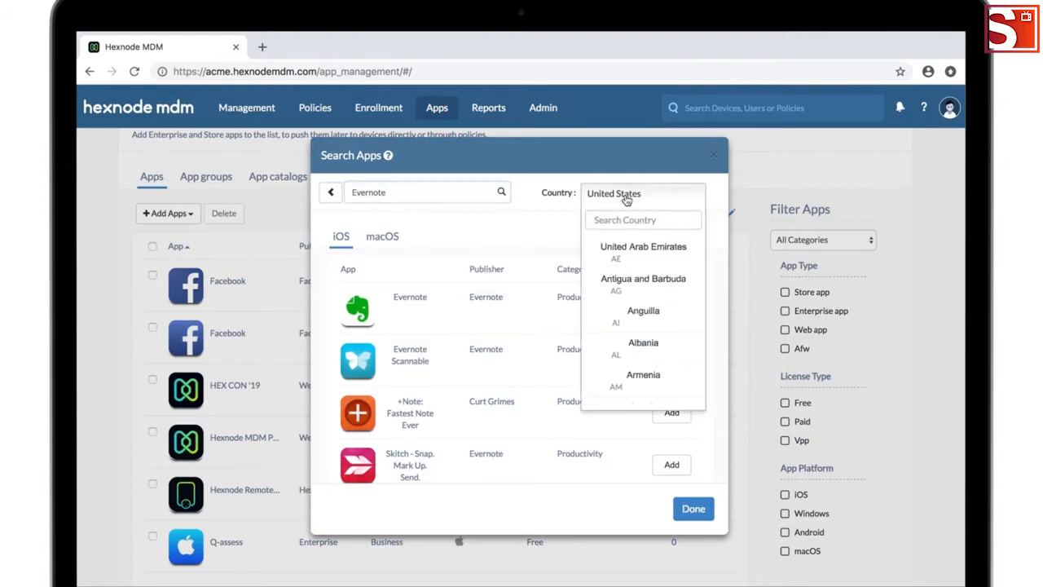
pyautogui.click(625, 200)
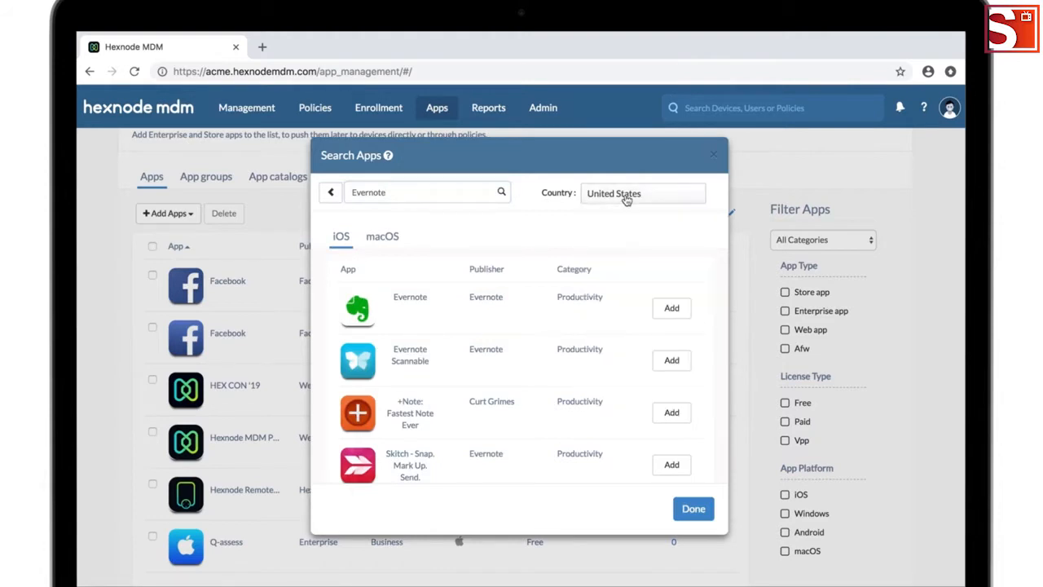
pyautogui.click(665, 307)
pyautogui.click(705, 507)
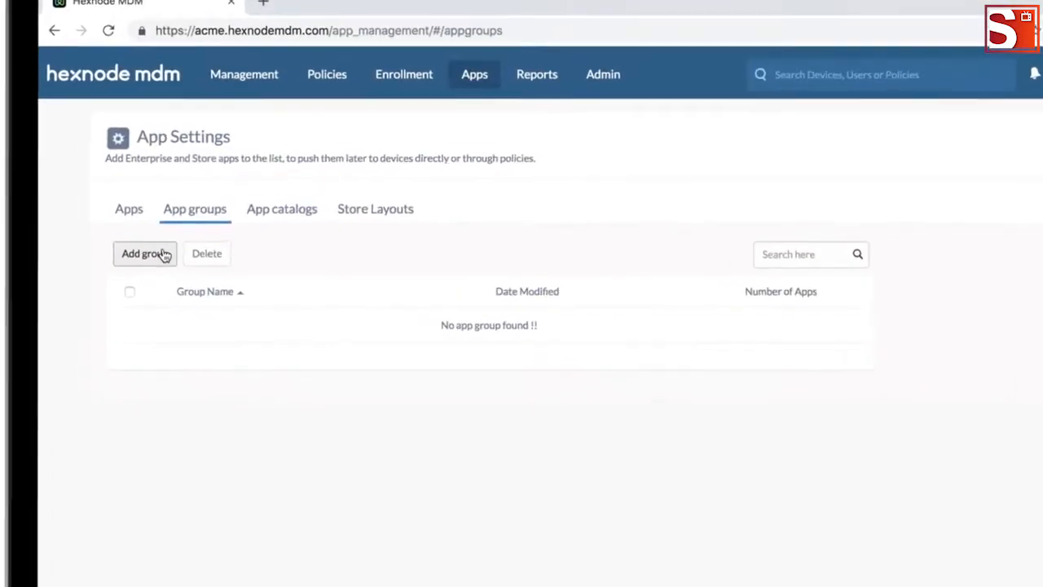
# Start a new app group with the group name "Business".
pyautogui.click(145, 251)
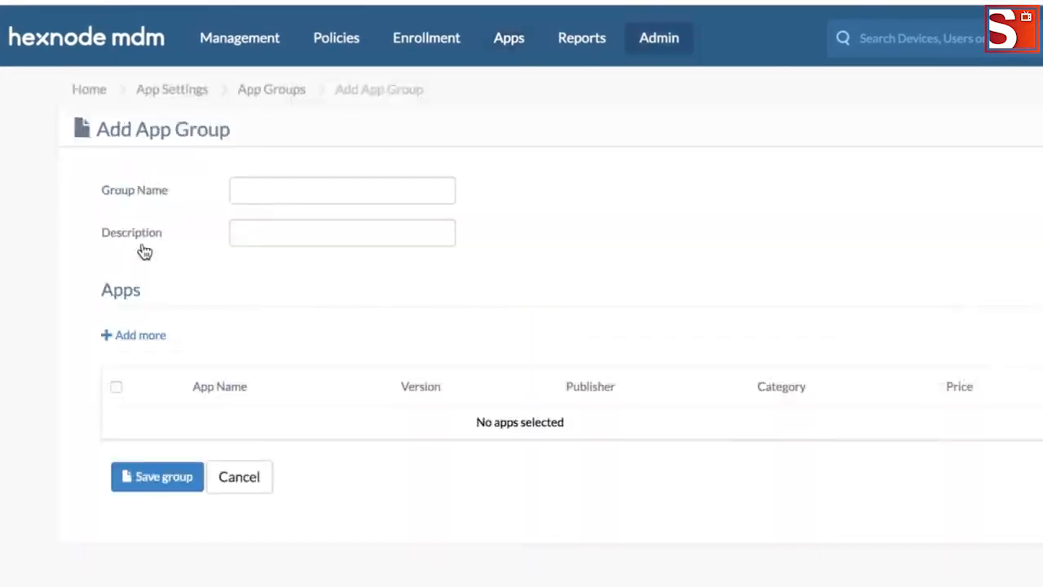
pyautogui.click(246, 187)
pyautogui.write('Business')
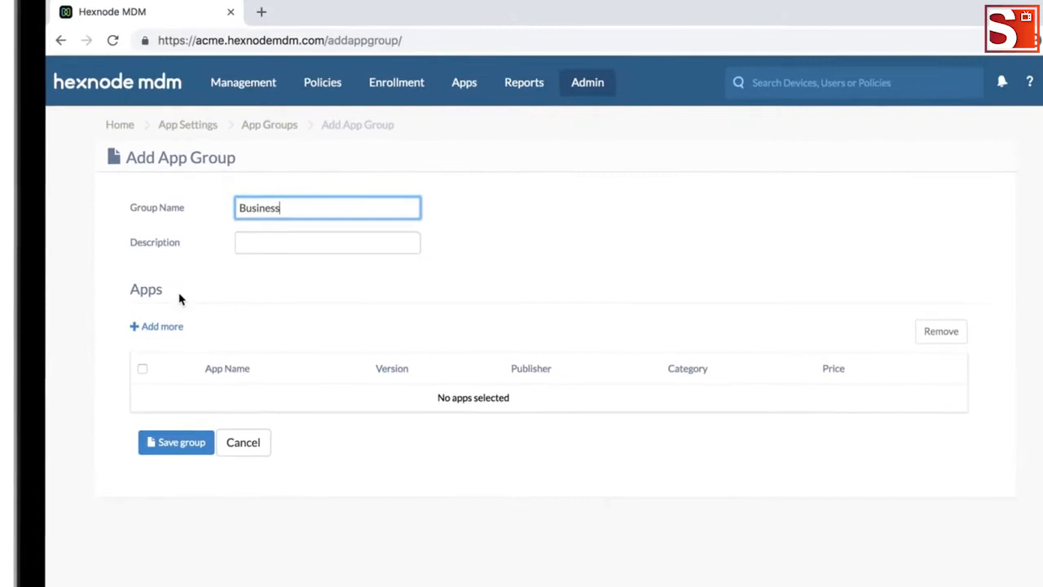
# Add Slack, Microsoft Outlook and Dropbox to the Business app group and save the group.
pyautogui.click(158, 326)
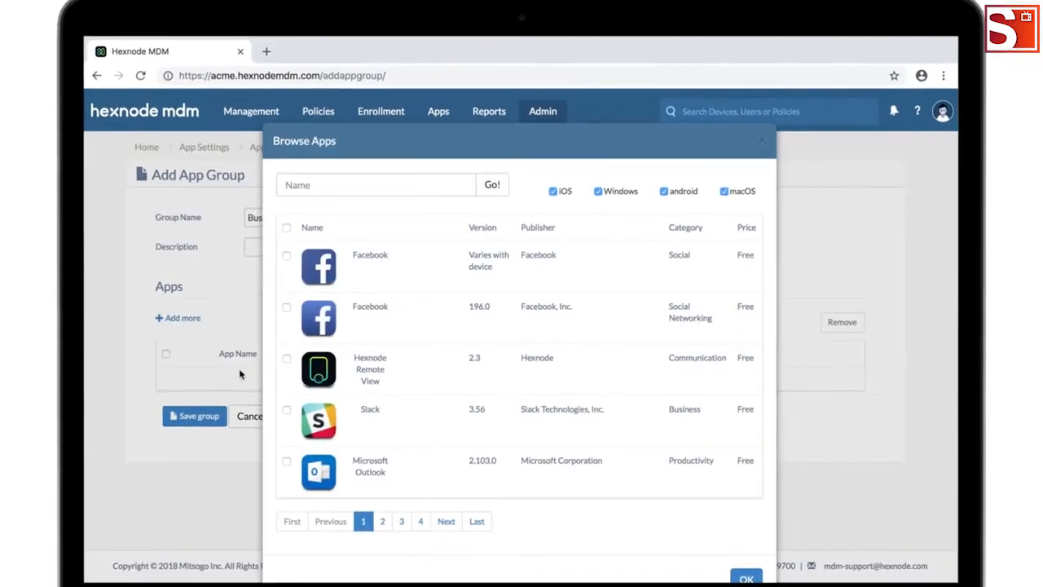
pyautogui.click(286, 462)
pyautogui.click(285, 185)
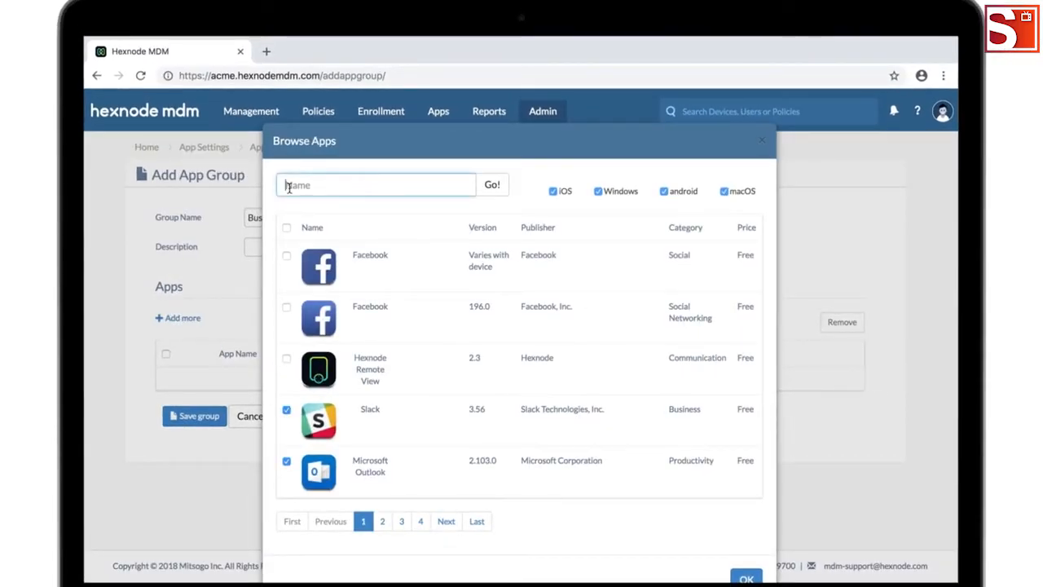
pyautogui.write('dropbox')
pyautogui.press('Return')
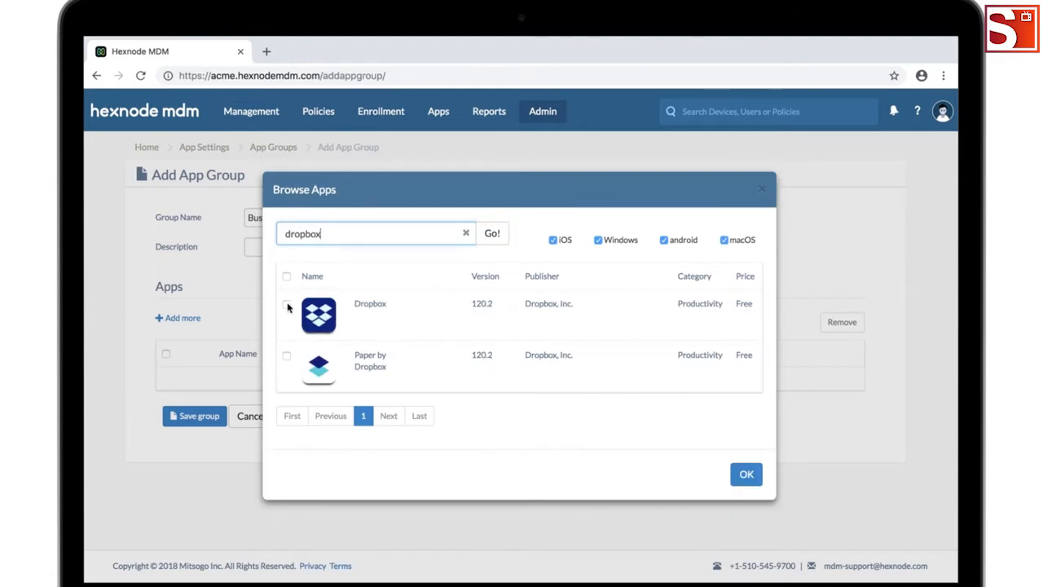
pyautogui.click(743, 475)
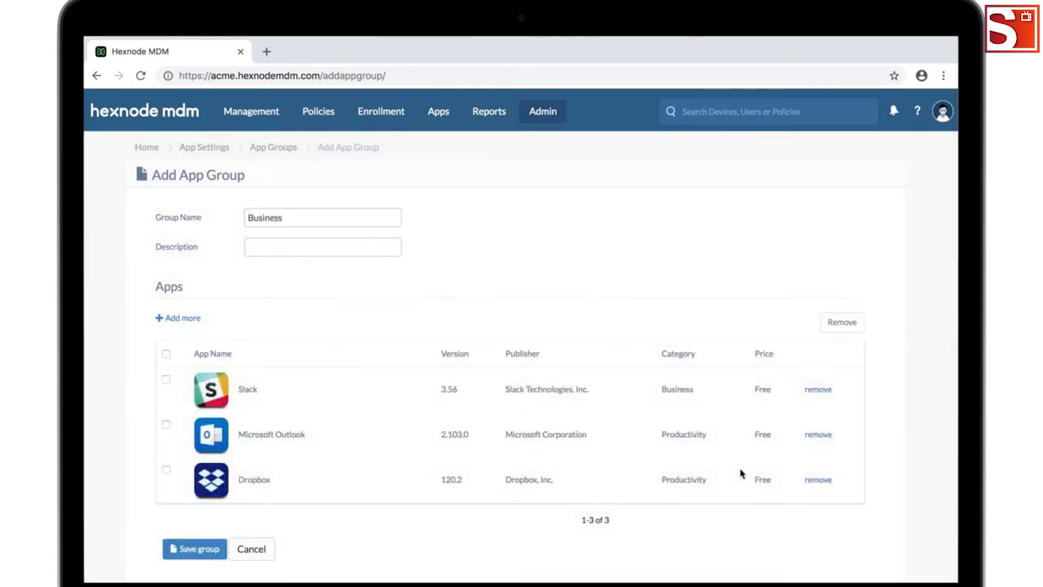
pyautogui.click(209, 550)
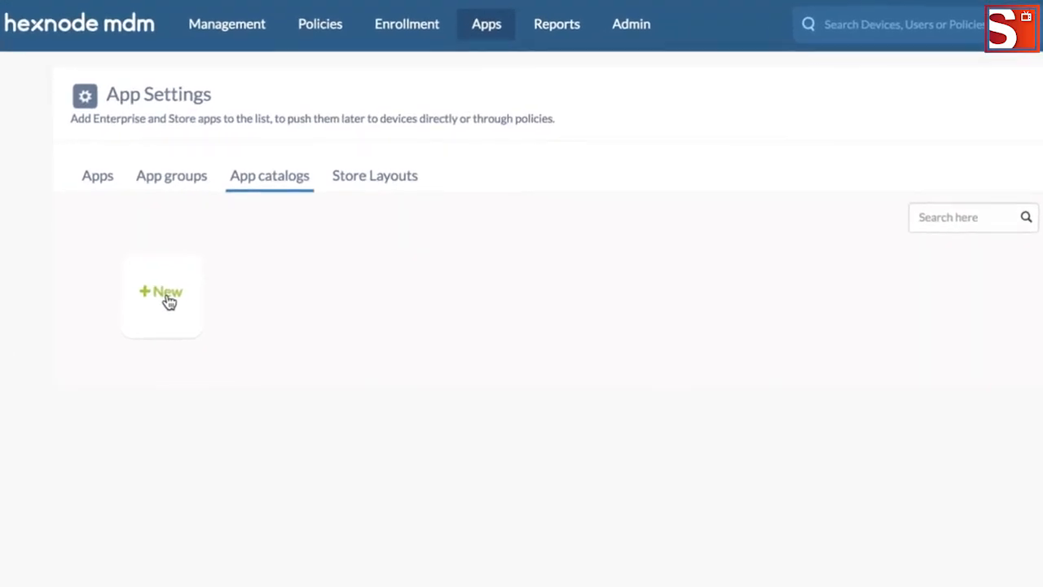
# Start a new app catalog with the name "Productivity".
pyautogui.click(169, 302)
pyautogui.click(228, 172)
pyautogui.write('Productivity')
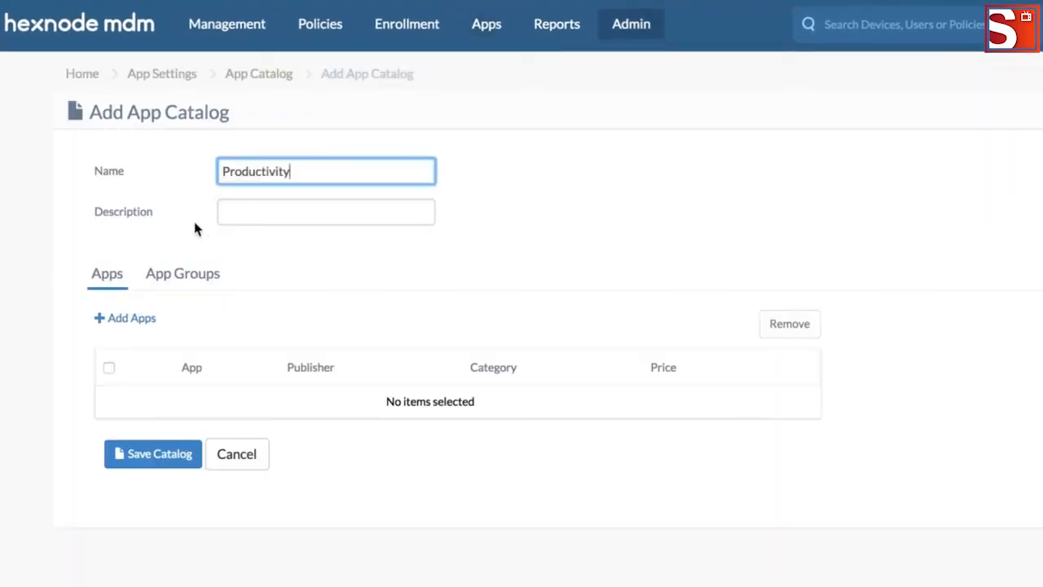
# Browse the apps for the Productivity catalog and select Microsoft Word and Grammarly Keyboard.
pyautogui.click(127, 319)
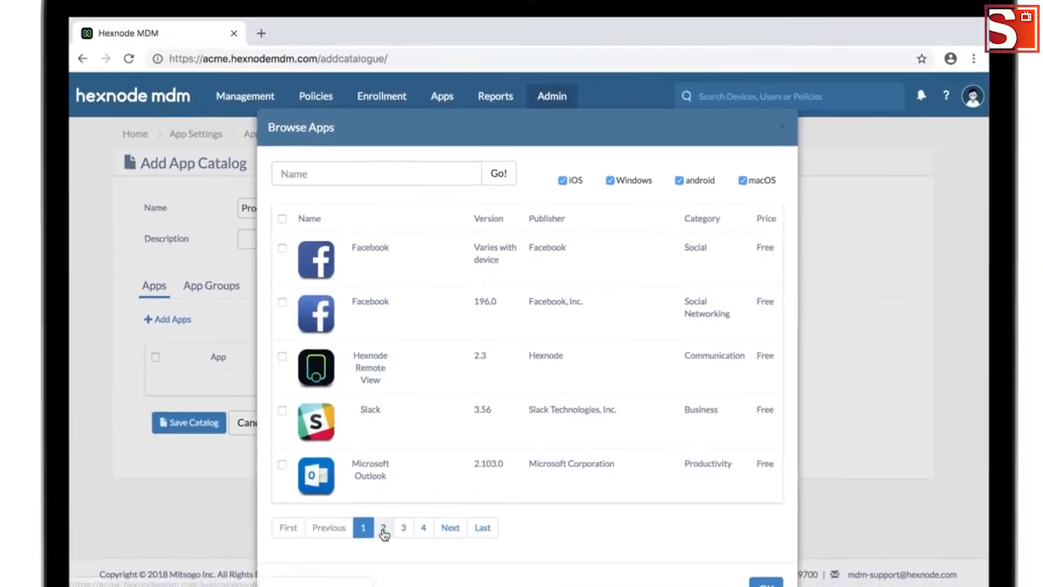
pyautogui.click(380, 523)
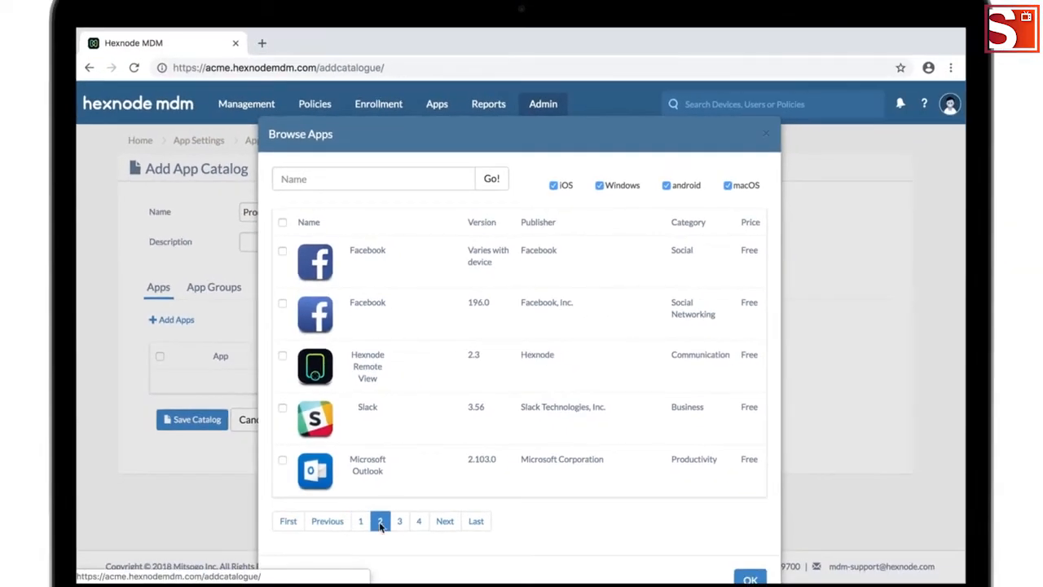
pyautogui.click(282, 408)
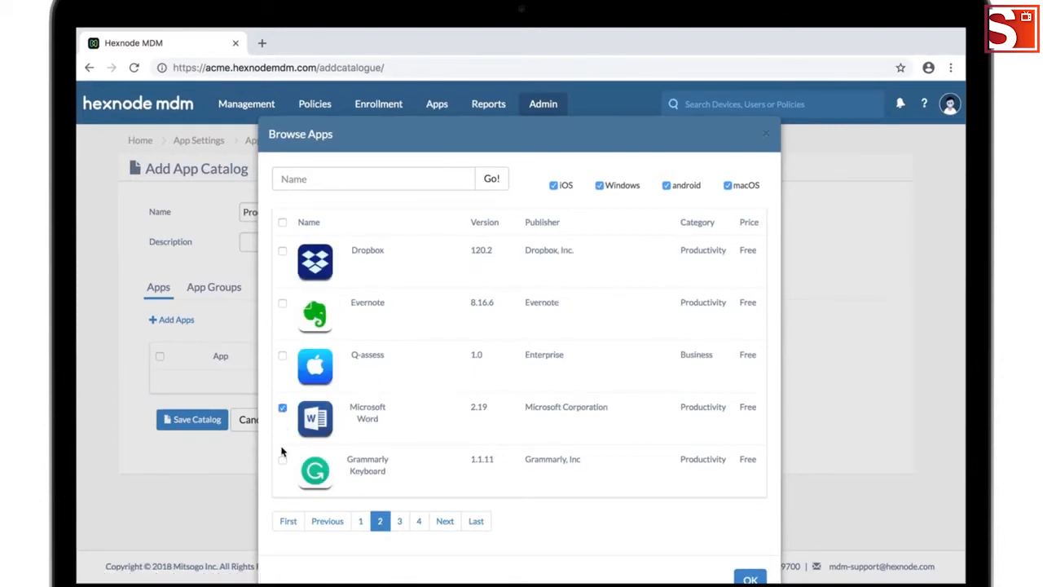
pyautogui.click(282, 460)
# Also select Merriam-Webster Dictionary, Wikipedia, Paper by Dropbox, Adobe Lightroom CC, Adobe Illustrator Draw and Adobe Spark Video, add the selection and save the catalog.
pyautogui.click(400, 520)
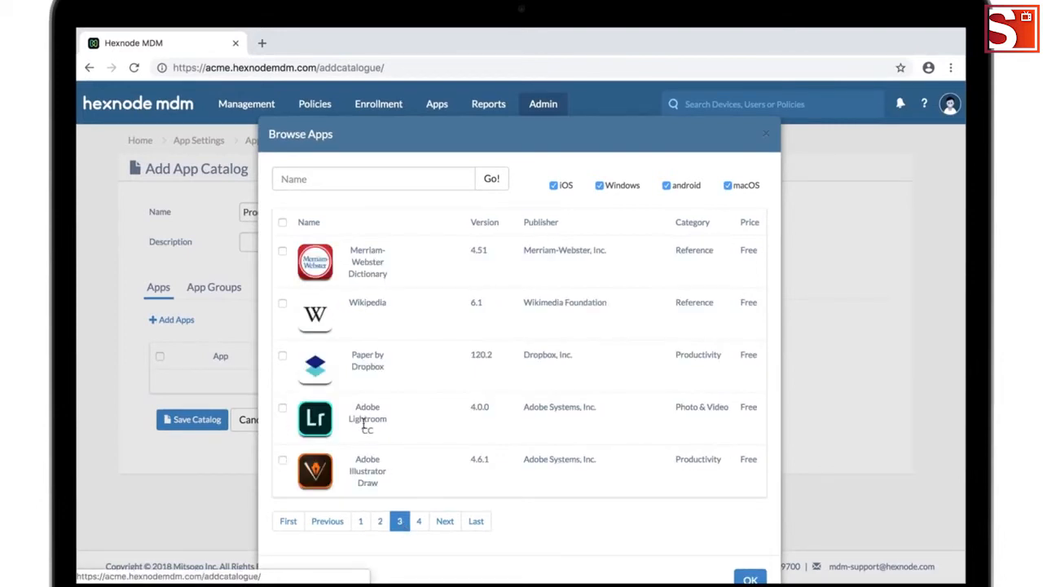
pyautogui.click(281, 223)
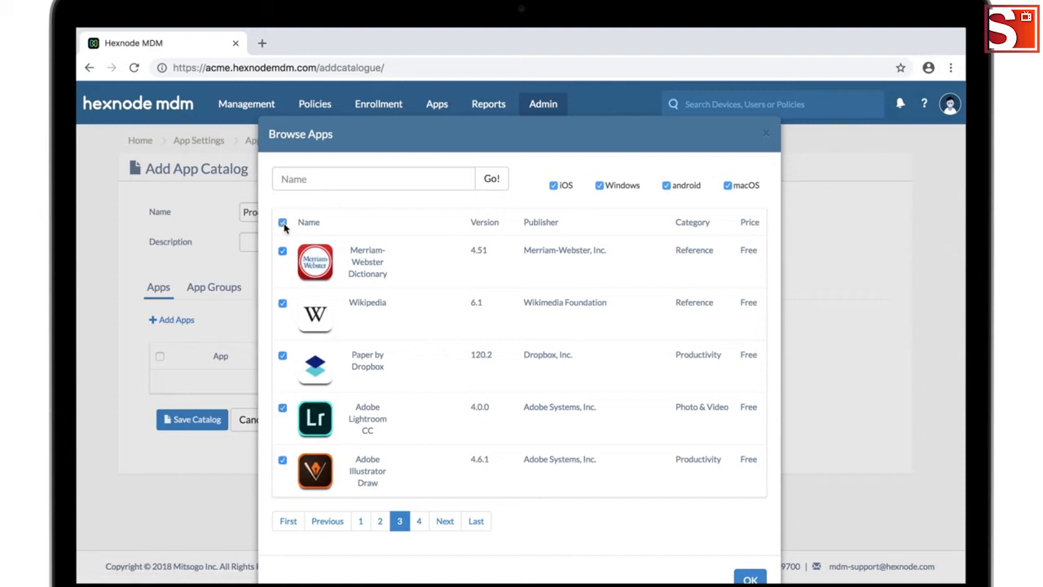
pyautogui.click(419, 524)
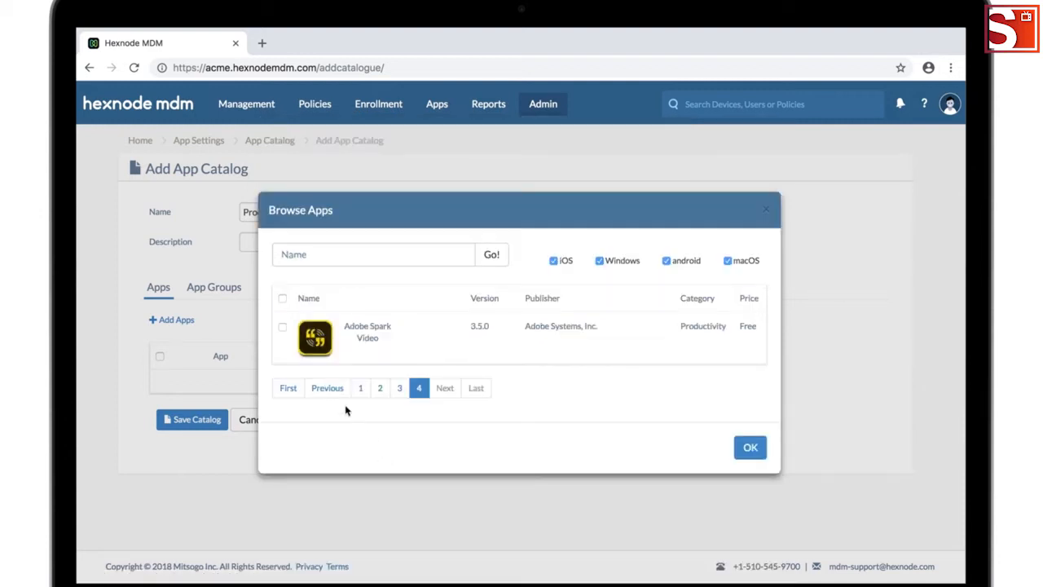
pyautogui.click(283, 329)
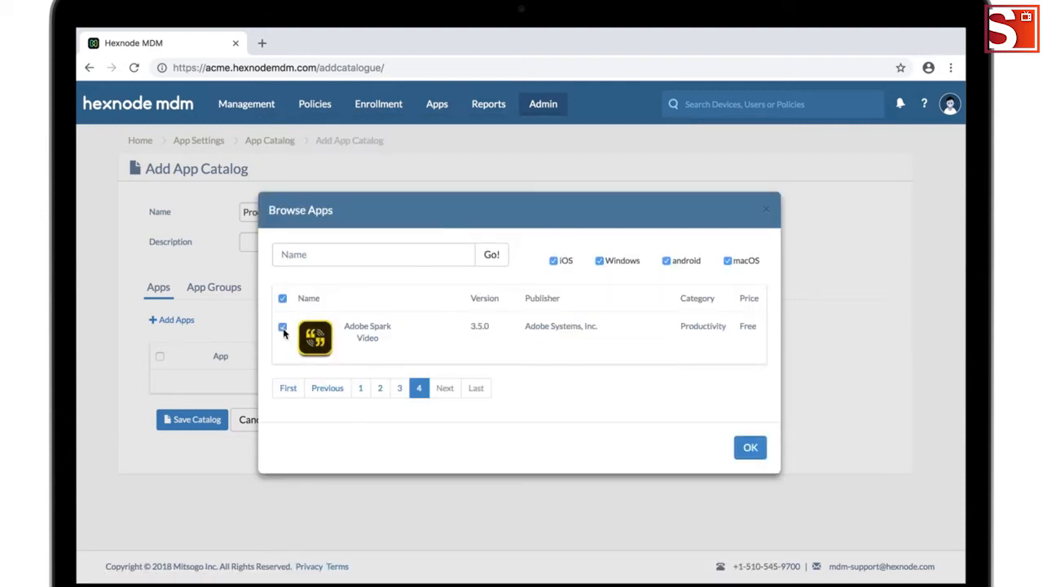
pyautogui.click(742, 448)
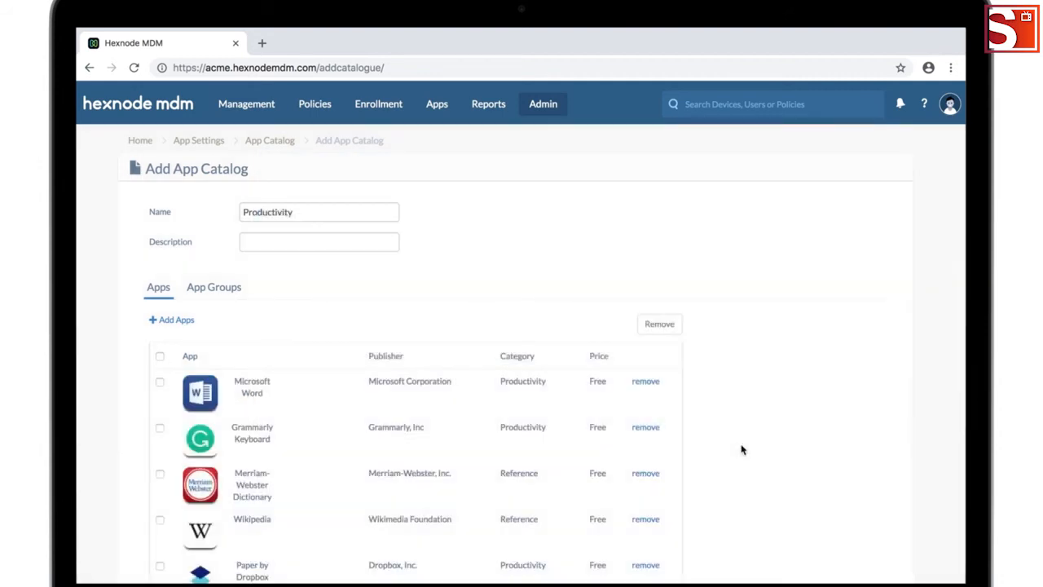
pyautogui.scroll(-5, 741, 449)
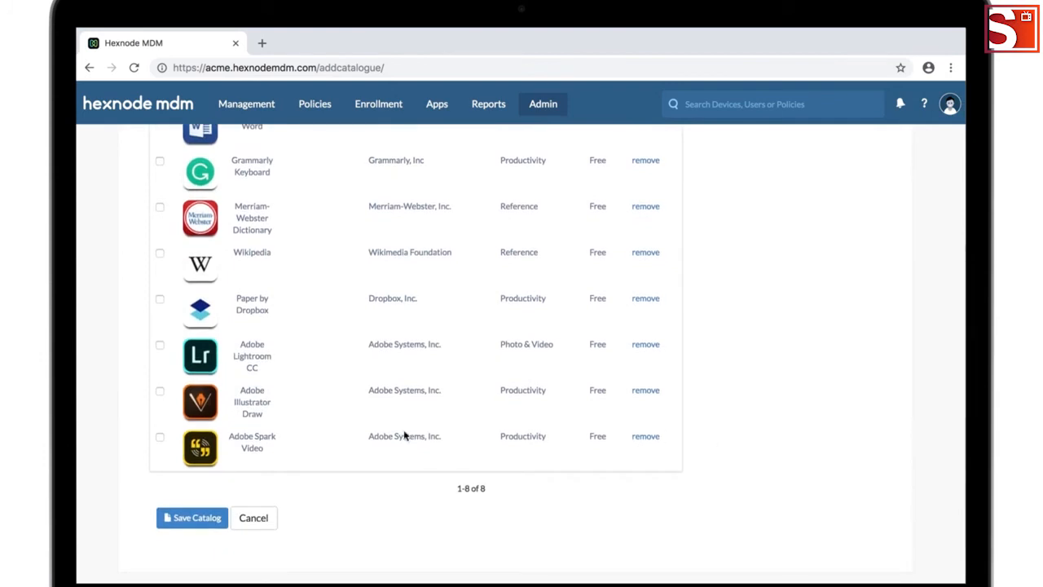
pyautogui.click(206, 518)
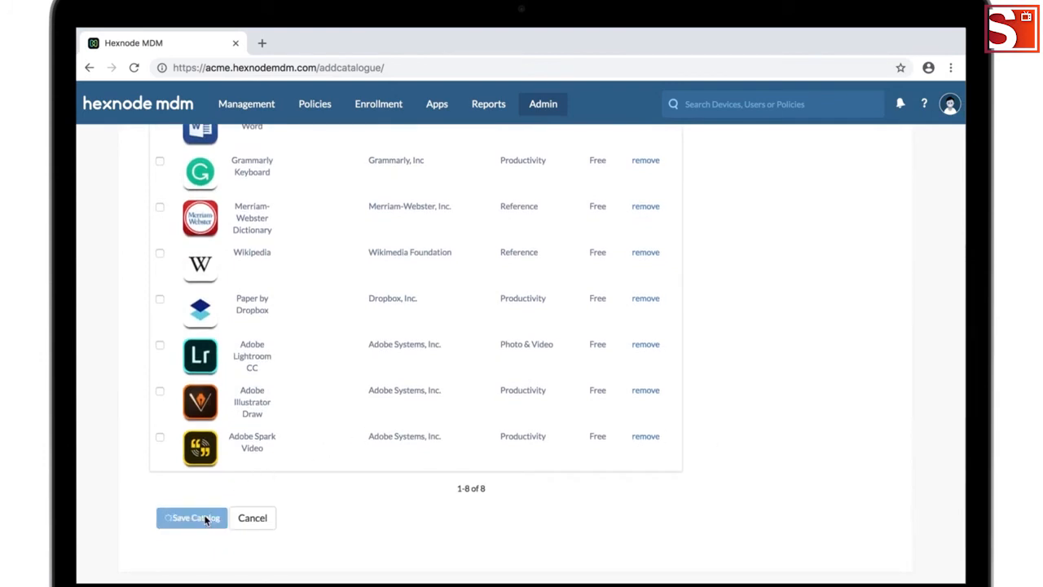